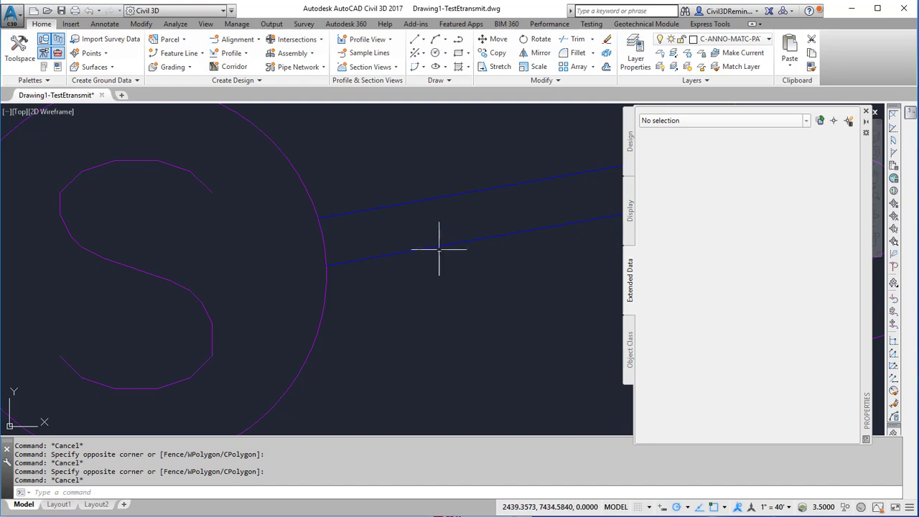
- Check the pipe's ObjectID and PipeMaterial extended data, then open a blank Drawing2
left_click(440, 245)
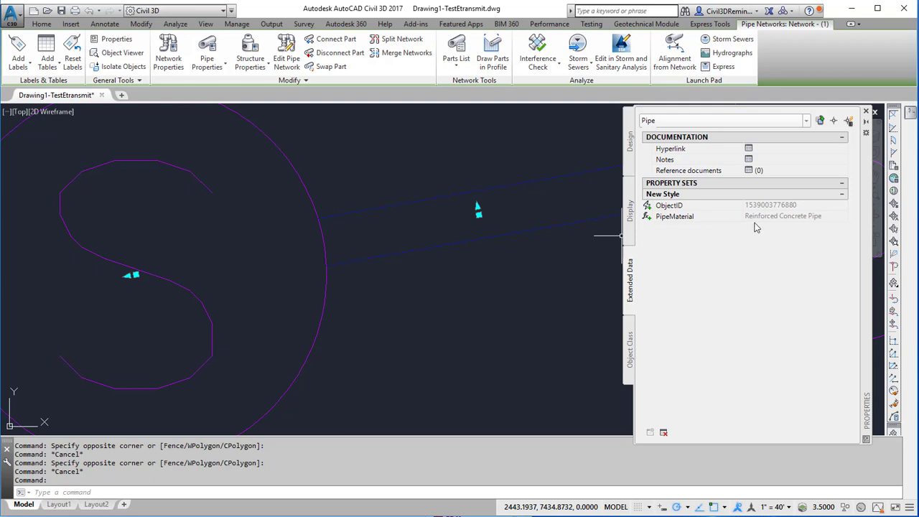
key("Escape")
key("Escape")
left_click(121, 95)
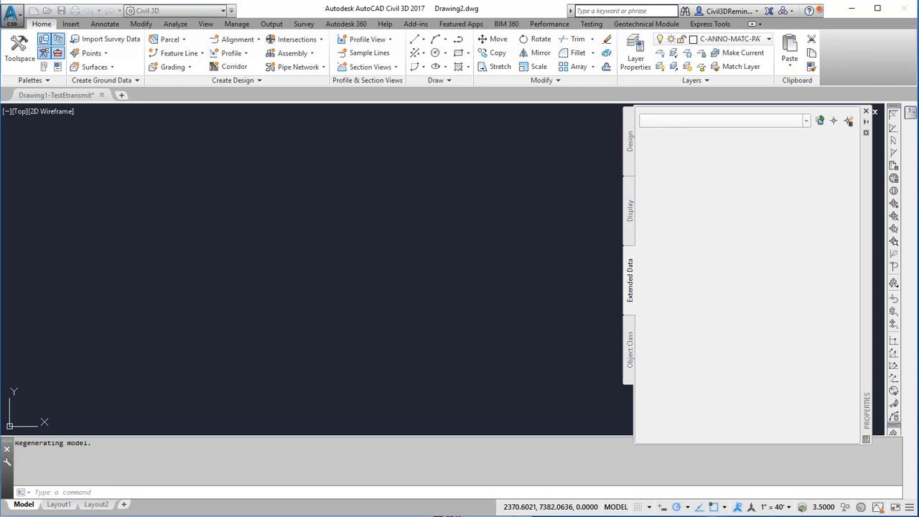
- Lay out Network - (1) in Drawing2: two structures joined by one 12 inch Concrete Pipe
left_click(283, 69)
left_click(291, 84)
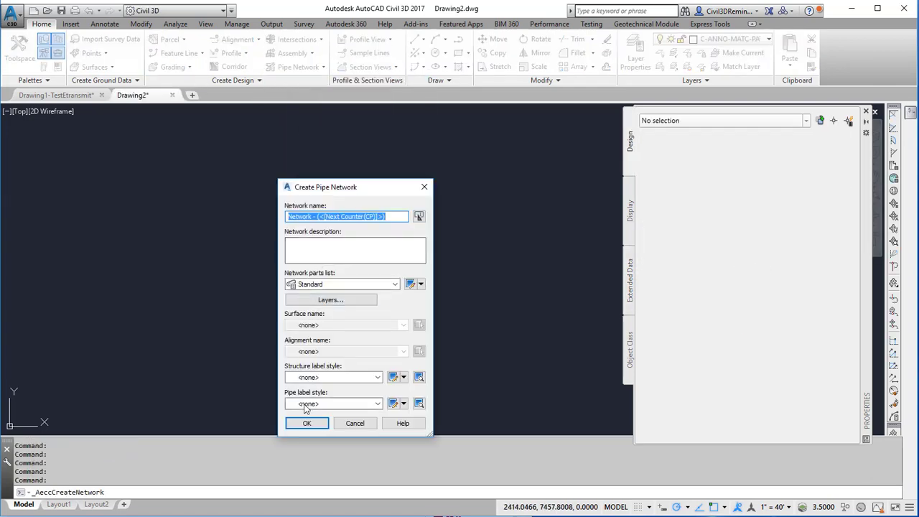
left_click(306, 423)
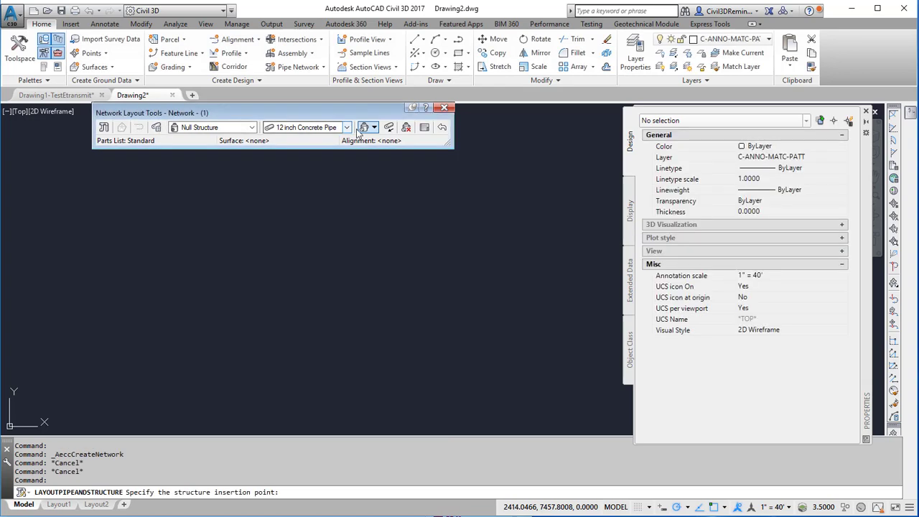
left_click(190, 333)
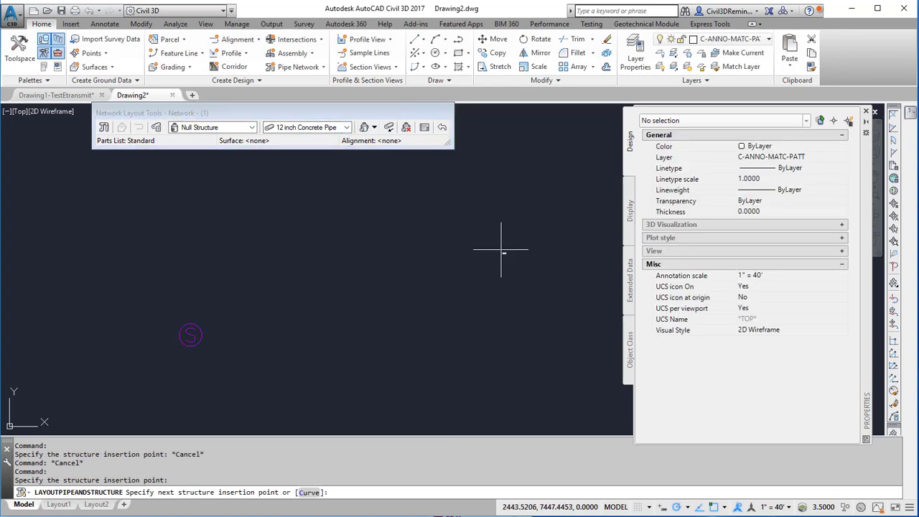
left_click(439, 268)
key("Return")
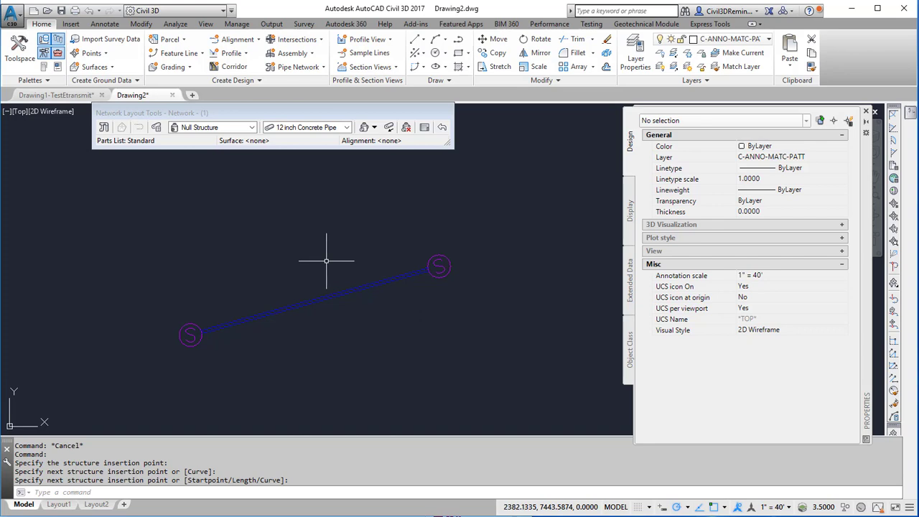
- Run PROPERTYSETDEFINE and create a new property set definition named New Style
type("property")
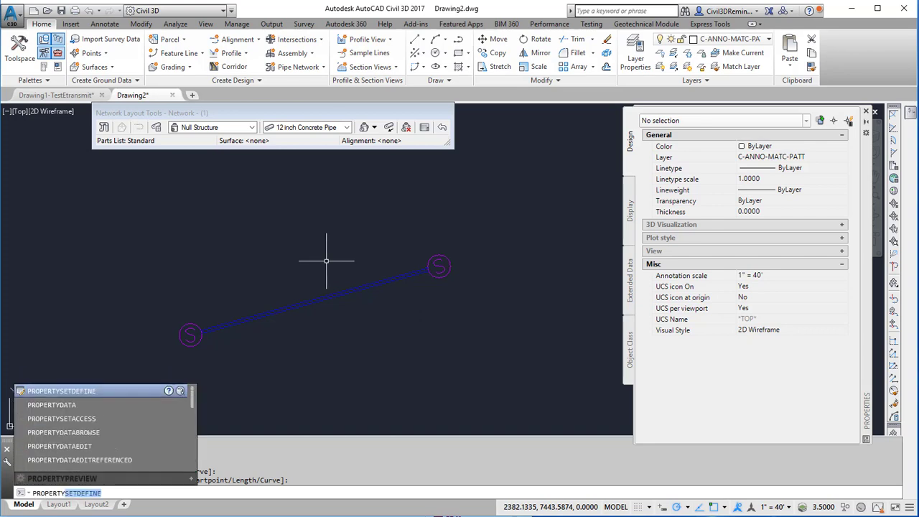
key("Return")
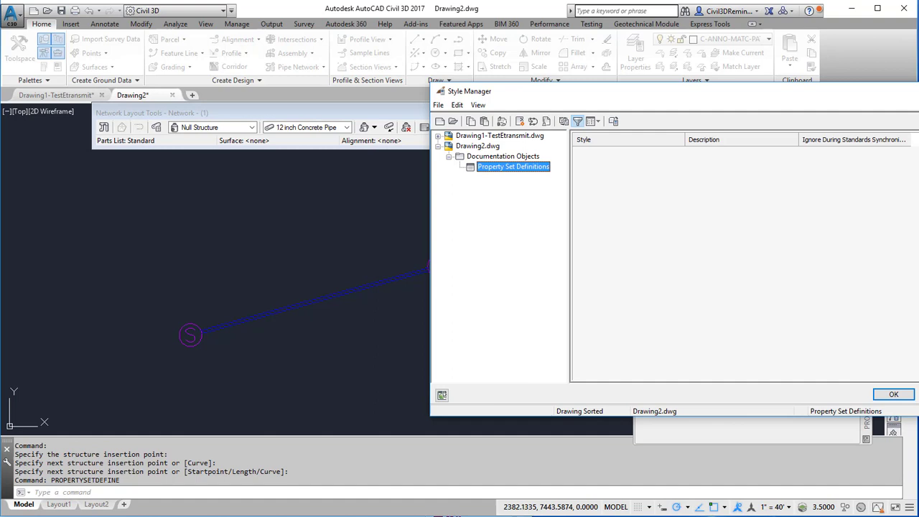
left_click_drag(587, 94, 213, 105)
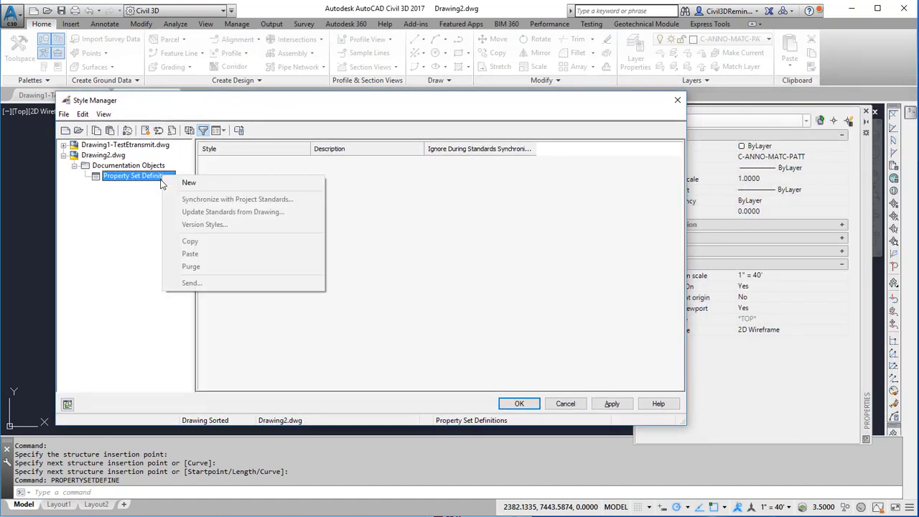
right_click(165, 177)
left_click(188, 183)
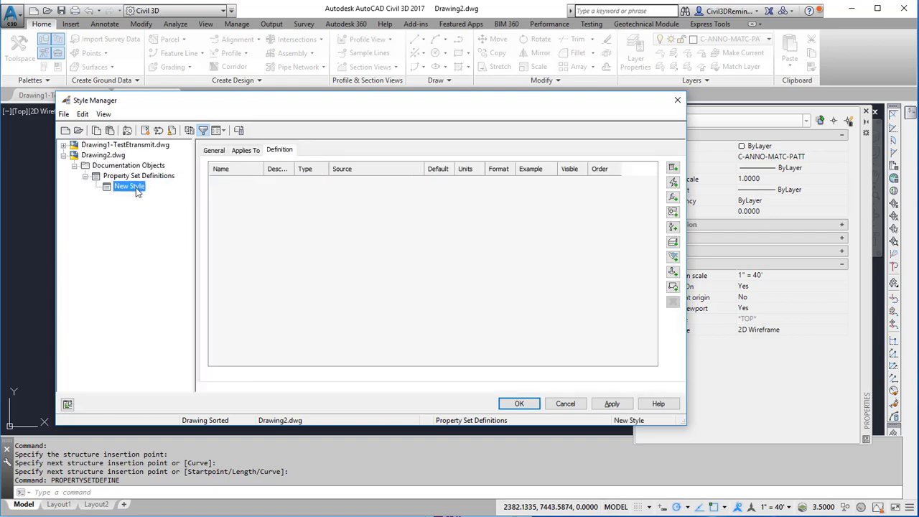
- Make New Style apply to Pipe objects, then view its property definitions
left_click(254, 152)
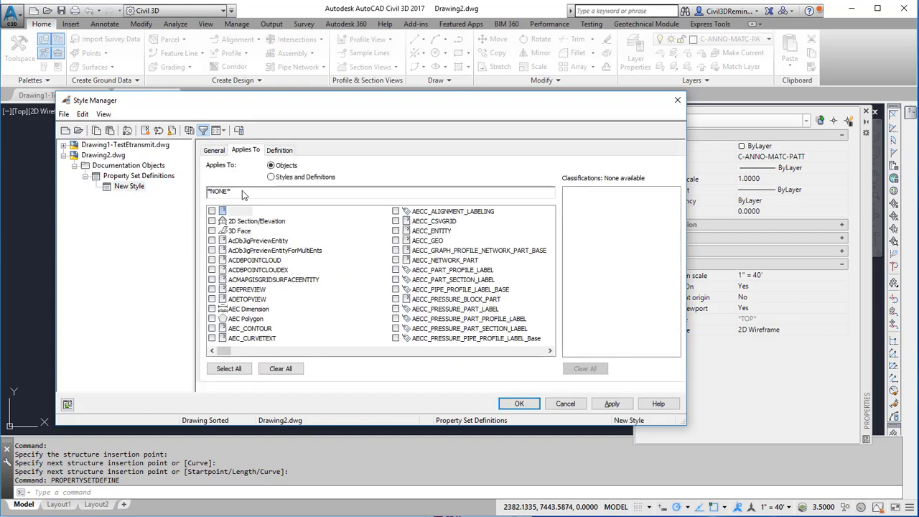
left_click(425, 302)
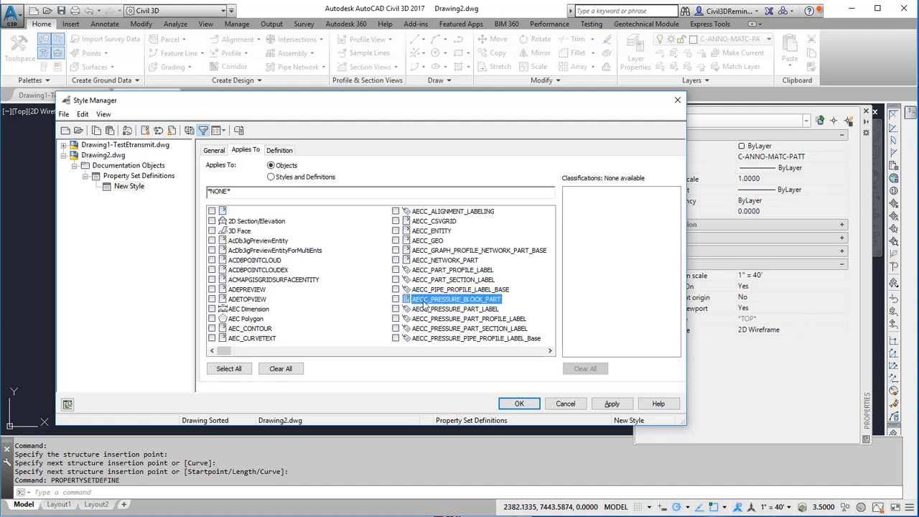
key("p")
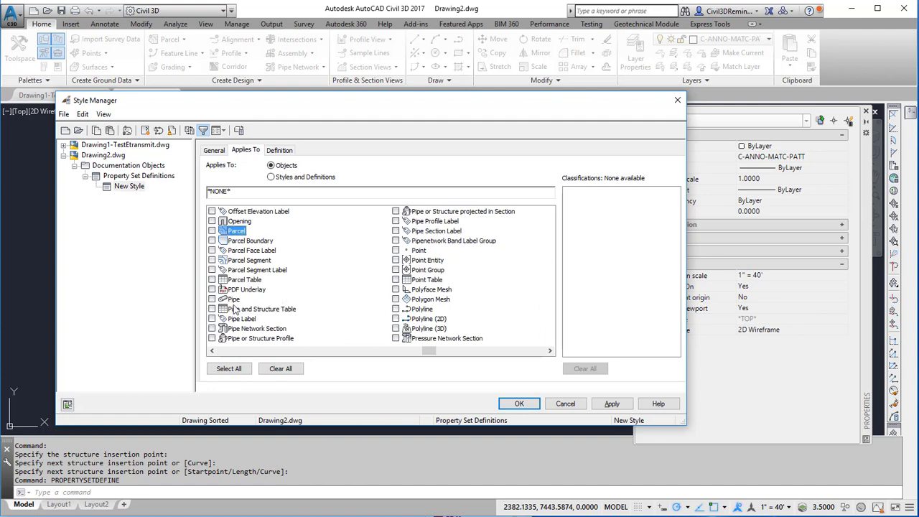
left_click(212, 299)
left_click(279, 152)
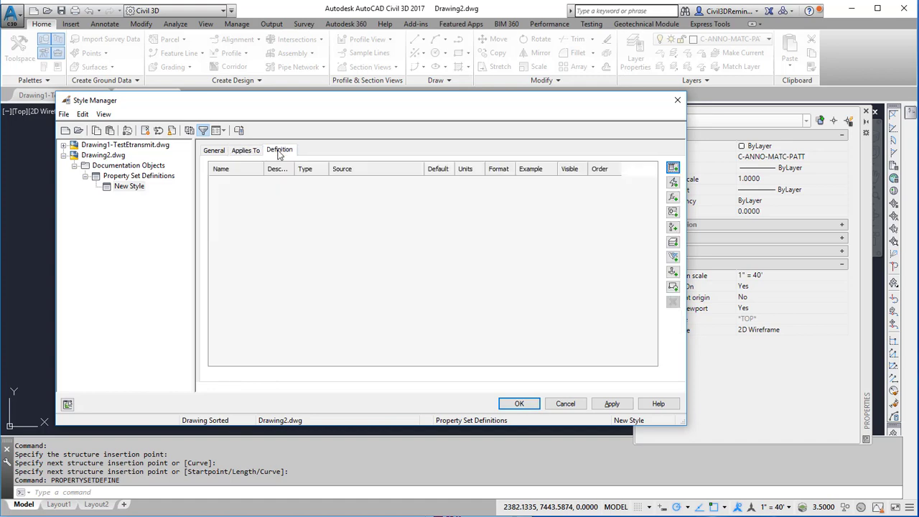
- Add an automatic ObjectID property from Pipe:Object ID to New Style and make it not visible
left_click(672, 184)
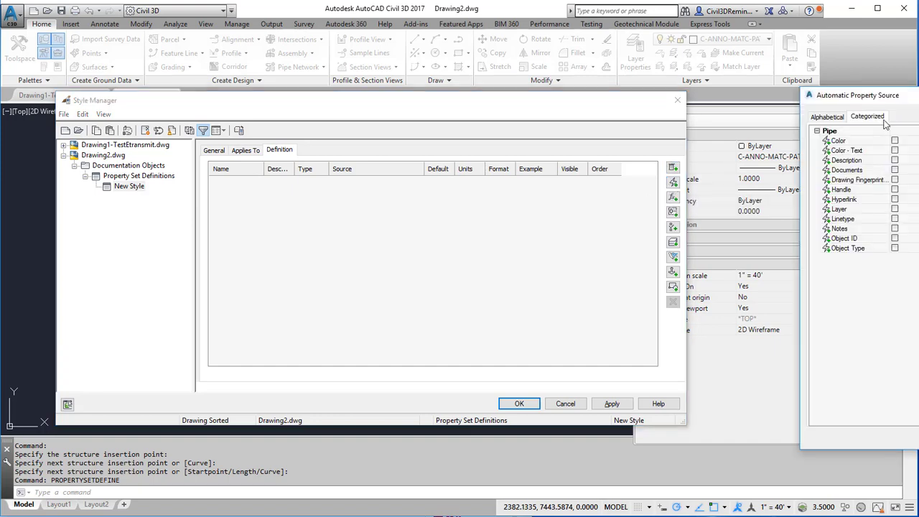
left_click_drag(892, 101, 300, 92)
left_click(302, 225)
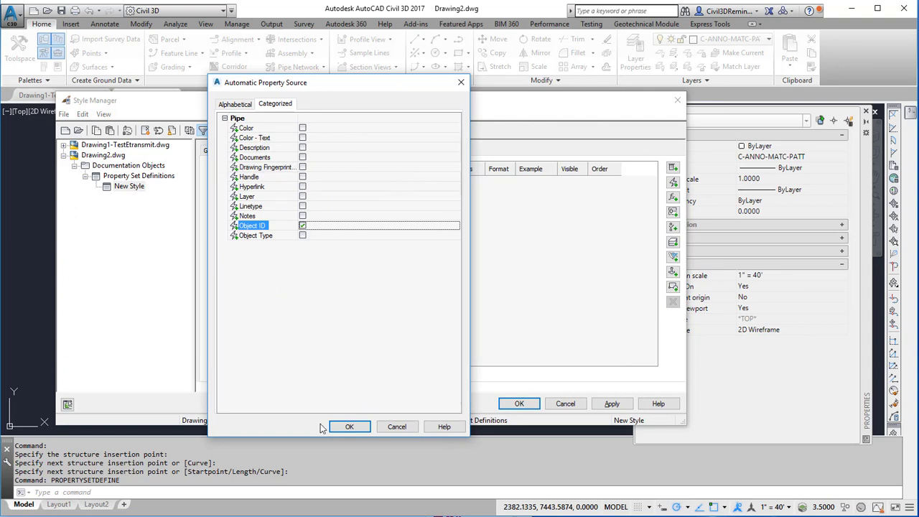
left_click(347, 427)
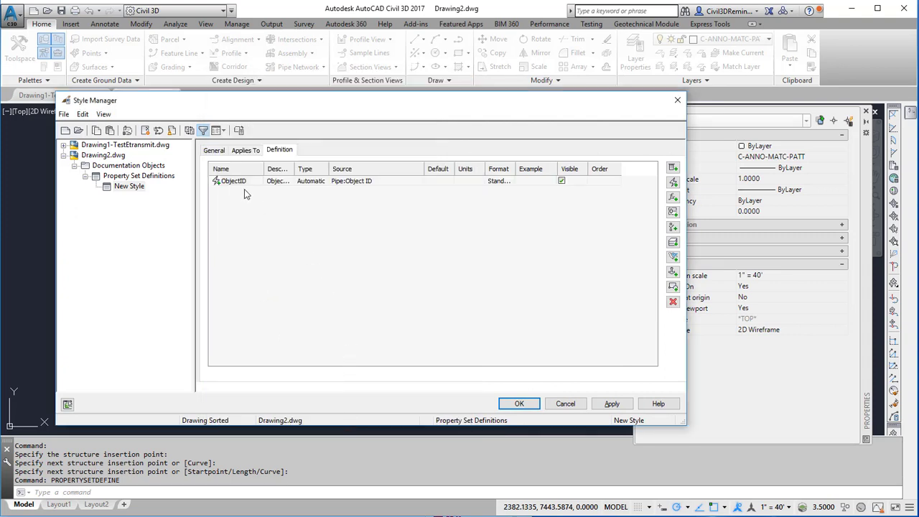
left_click(563, 182)
- Create a formula property named Material Name and insert [ObjectID] into its formula
left_click(672, 200)
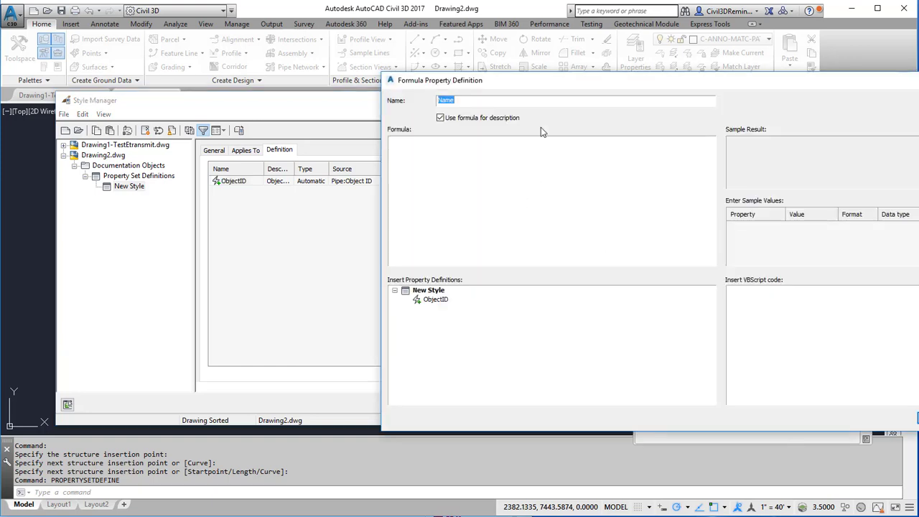
left_click_drag(537, 88, 239, 149)
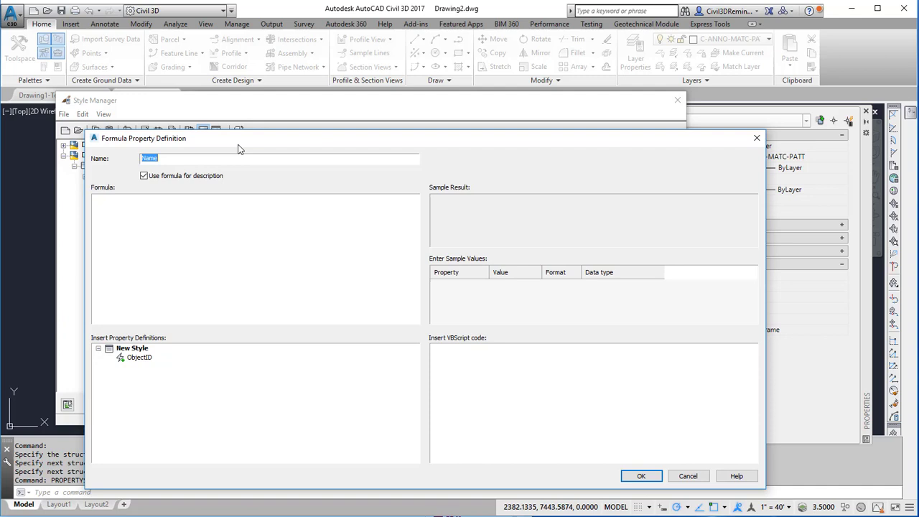
type("Material")
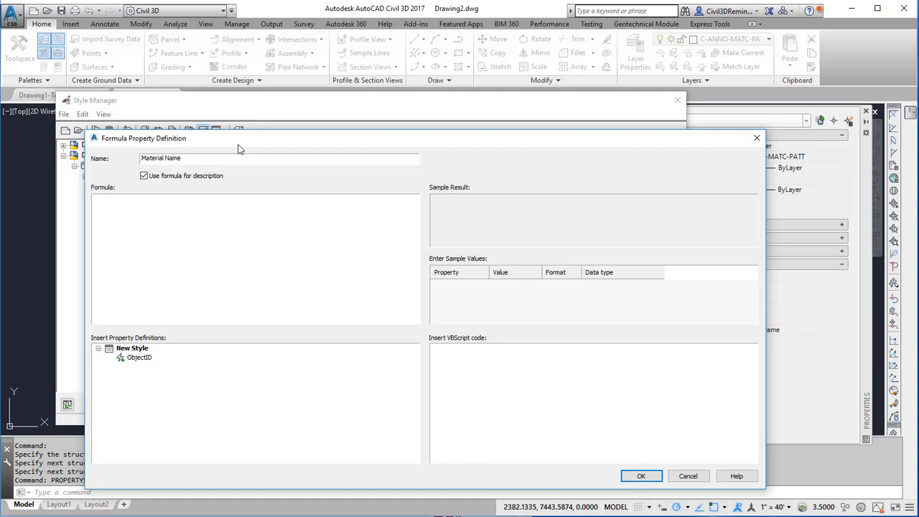
right_click(139, 359)
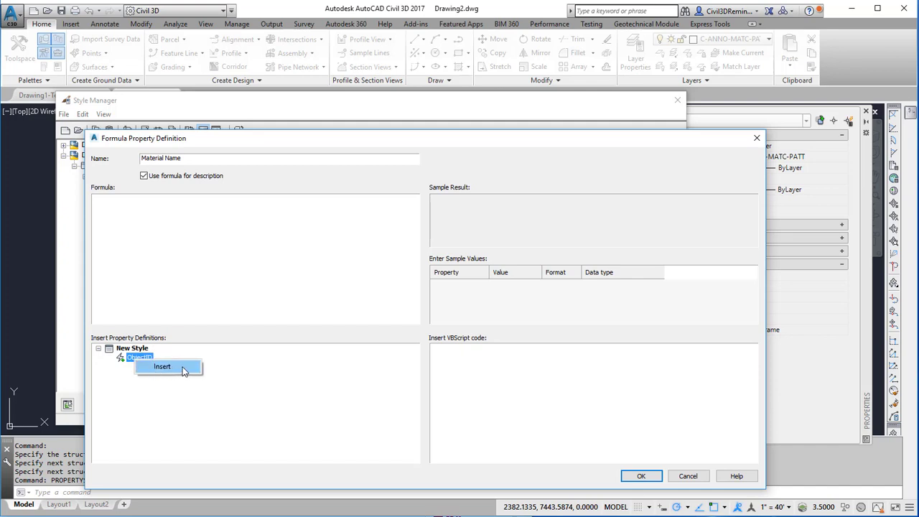
left_click(183, 368)
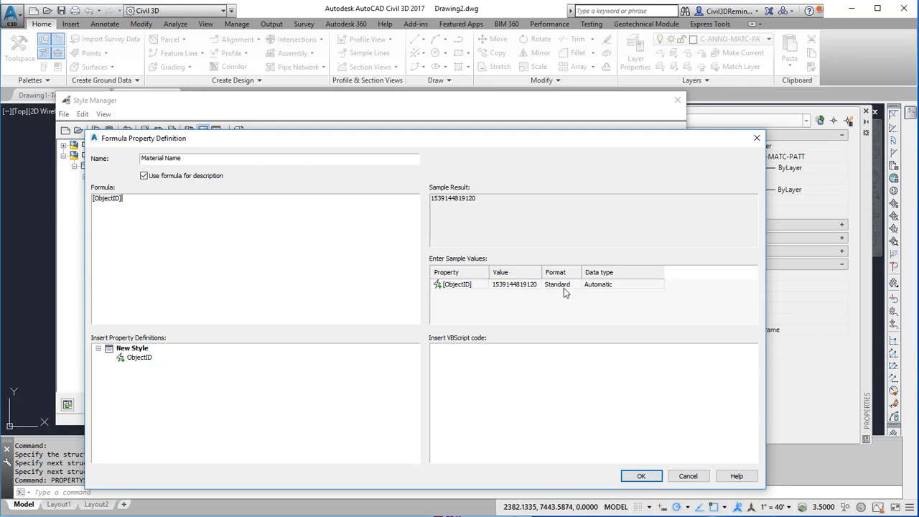
left_click_drag(139, 199, 59, 214)
- Write the formula's first lines: RESULT="--" followed by On ERROR RESUME NEXT
type("RESULT='--")
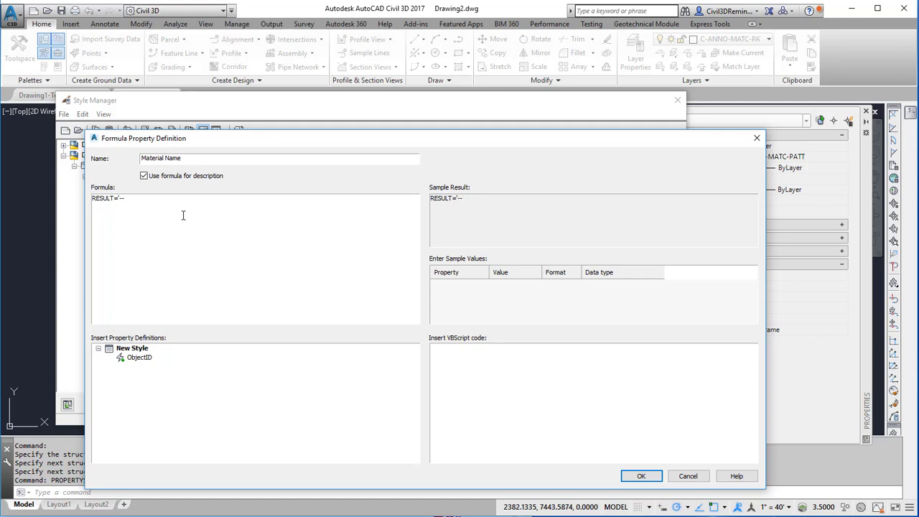
type("\"")
key("End")
type("On R")
key("BackSpace")
type("ERROR RE")
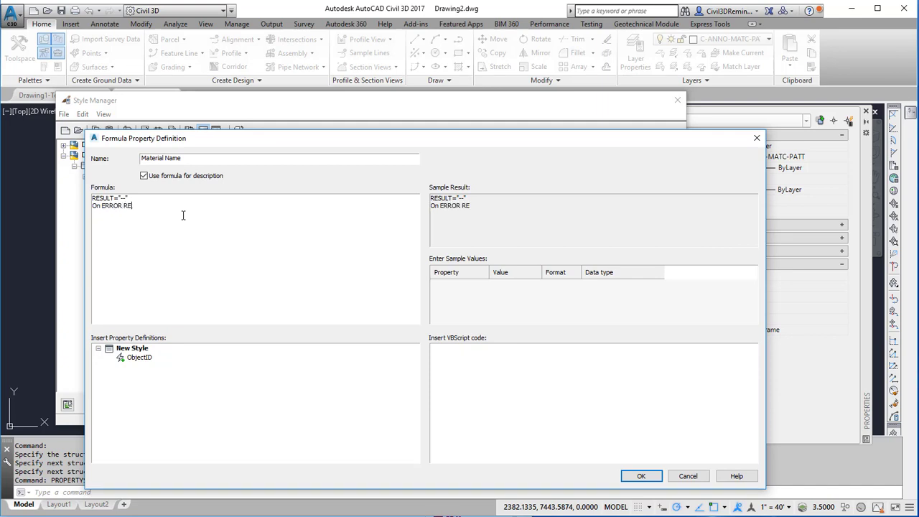
type("SUME NEX")
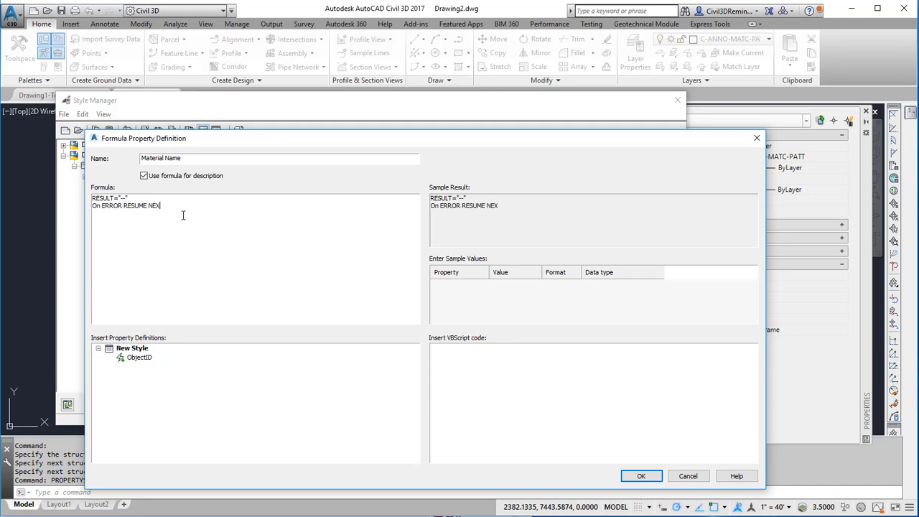
type("T")
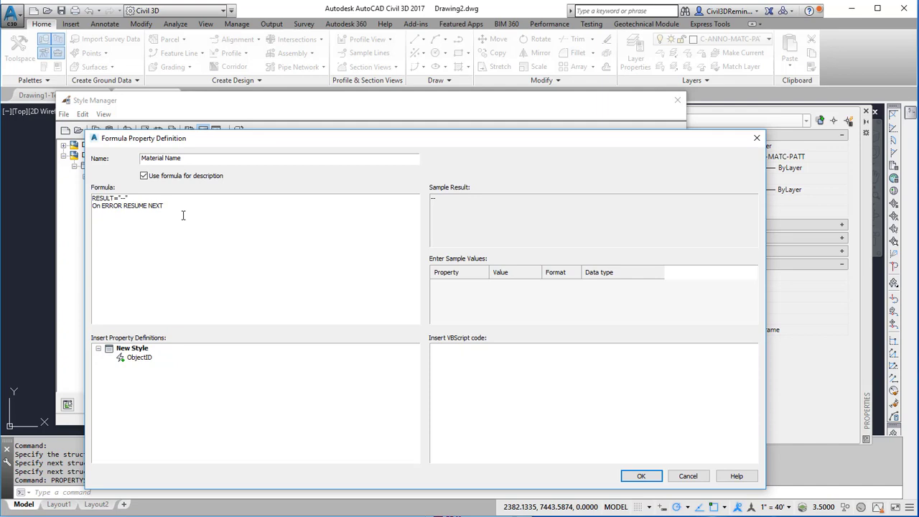
key("Return")
left_click_drag(134, 198, 92, 198)
left_click(156, 216)
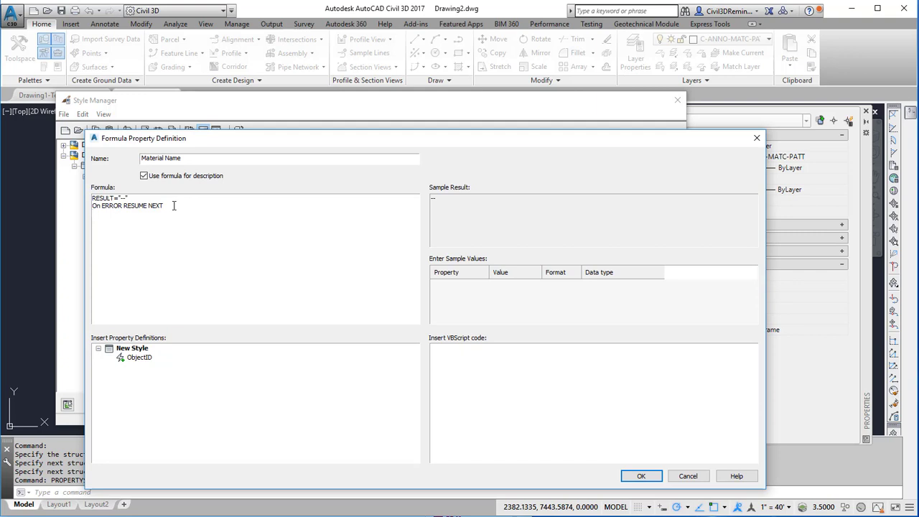
- Paste the VBScript lines using GetInterfaceObject, ObjectIdToObject([ObjectID]) and PartDataRecord.FindByContext(300).Tag
type("Set oApp=GetObject(, \"AutoCAD.Application\") Set oCivilApp=oApp.GetInterfaceObject(\"AeccXUiLand.AeccApplication.11.0\") Set obj=oCivilApp.ActiveDocument.ObjectIdToObject(\"[ObjectID]\") RESULT=obj.PartDataRecord.FindByContext(300).Tag")
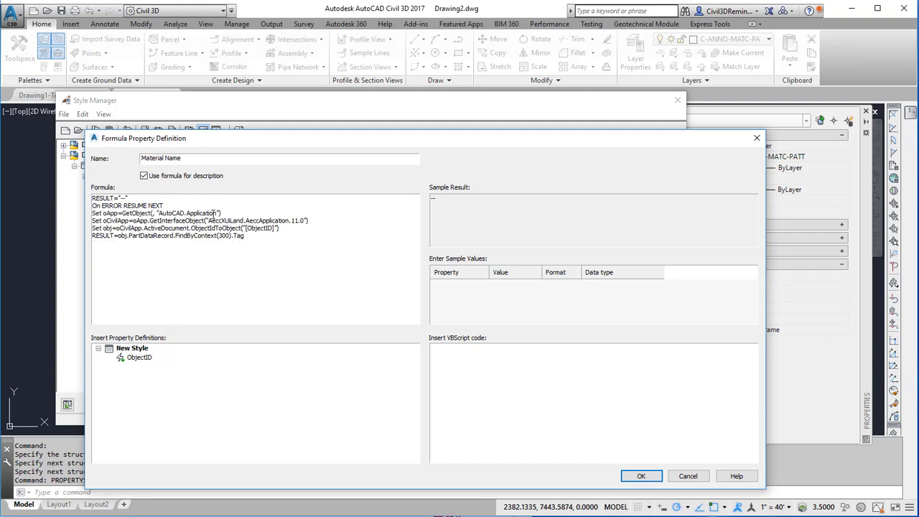
double_click(111, 213)
left_click(122, 221)
left_click(300, 222)
left_click(292, 228)
double_click(109, 228)
double_click(173, 227)
double_click(196, 227)
left_click(277, 228)
left_click(254, 237)
- Insert the ObjectID property reference, then delete the extra trailing [ObjectID] so the formula ends at .Tag
right_click(132, 357)
left_click(151, 366)
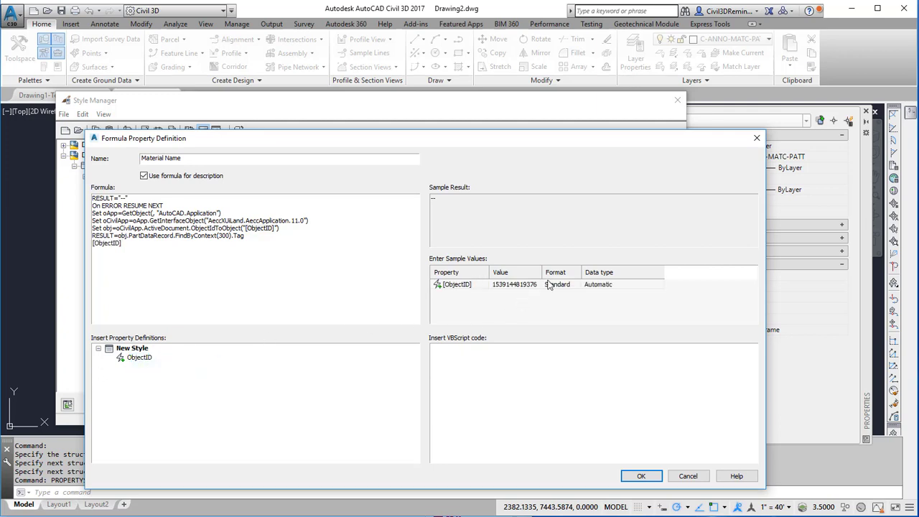
left_click_drag(131, 242, 61, 247)
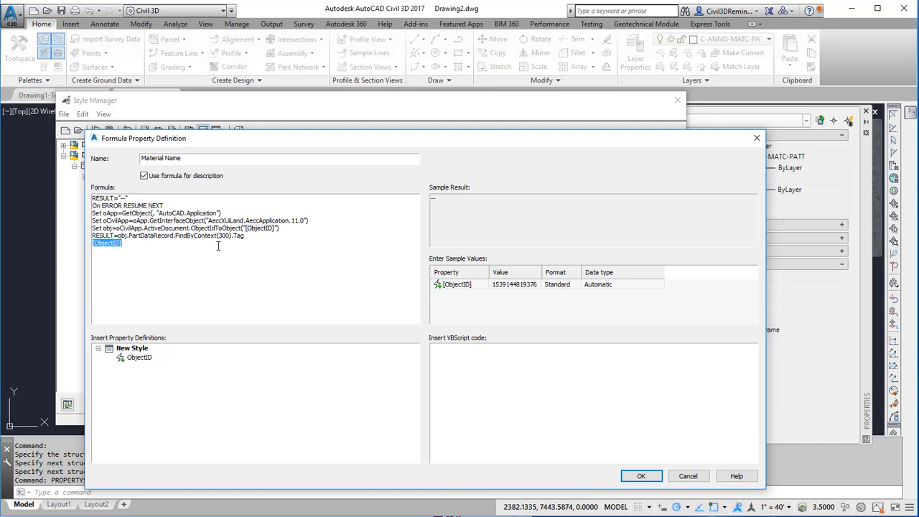
key("Delete")
left_click_drag(245, 227, 277, 228)
key("Right")
left_click(232, 248)
- Save the formula property, accept the spaces warning, then rename it MaterialName
left_click(638, 477)
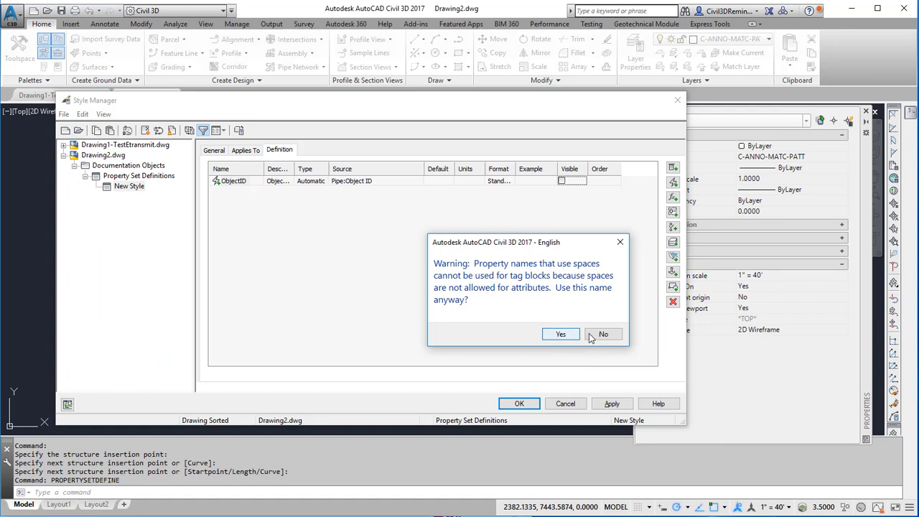
left_click(559, 336)
double_click(251, 191)
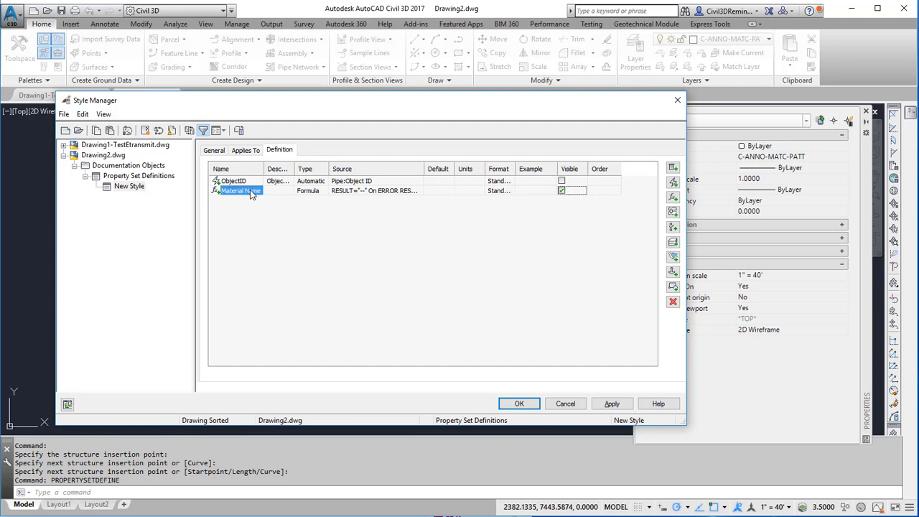
left_click(168, 158)
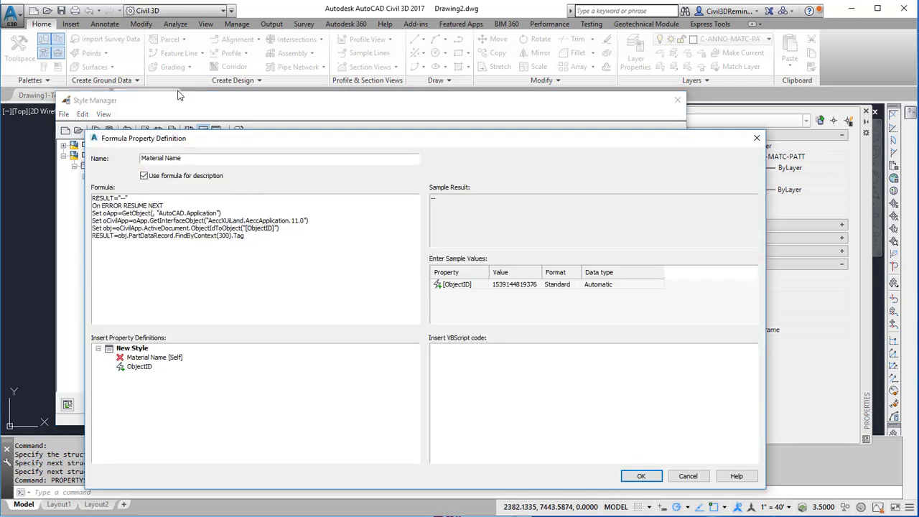
left_click(621, 477)
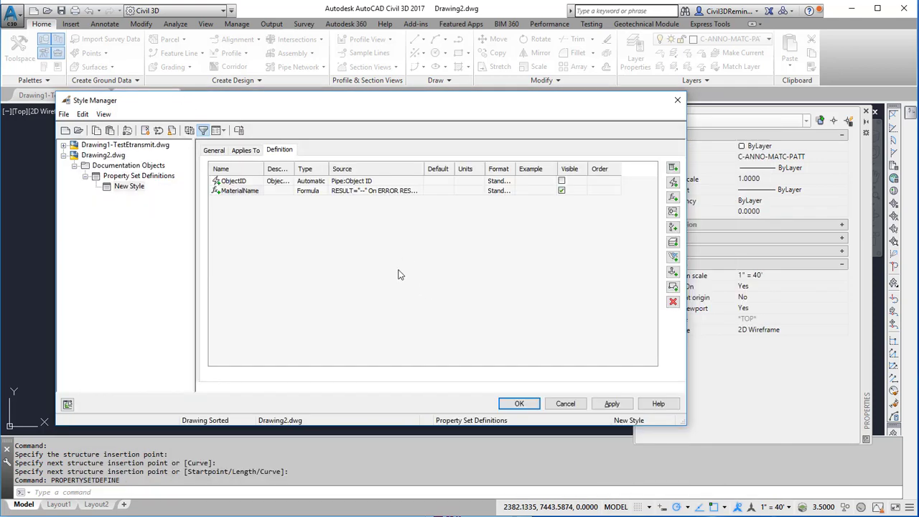
- Close Style Manager and attach the New Style property set to the pipe via Extended Data
left_click(522, 404)
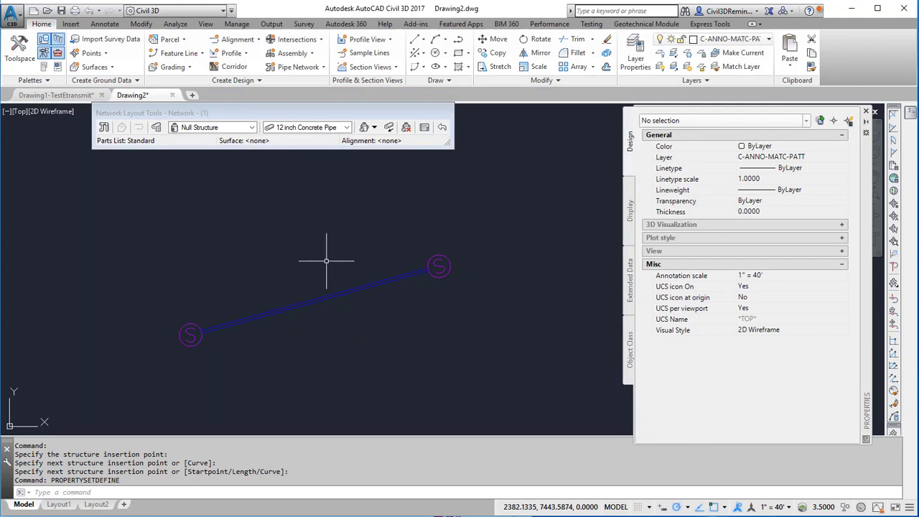
left_click(344, 284)
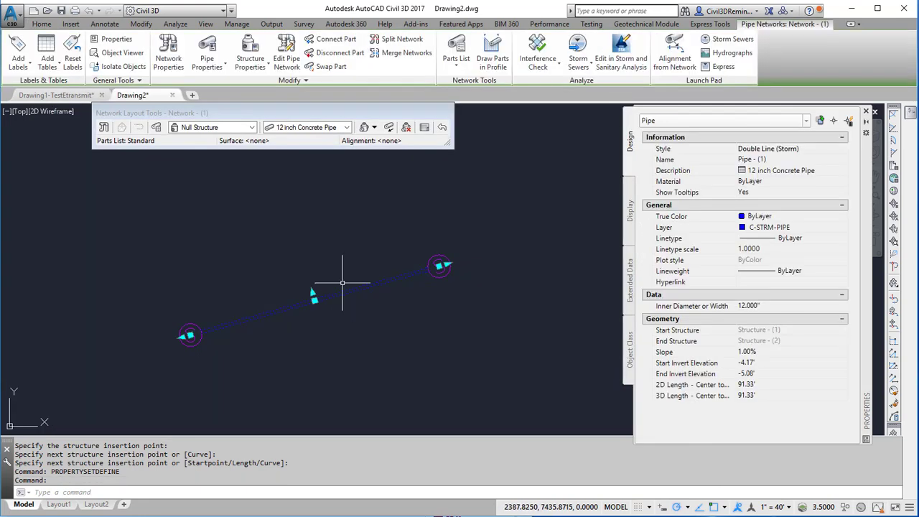
left_click(630, 293)
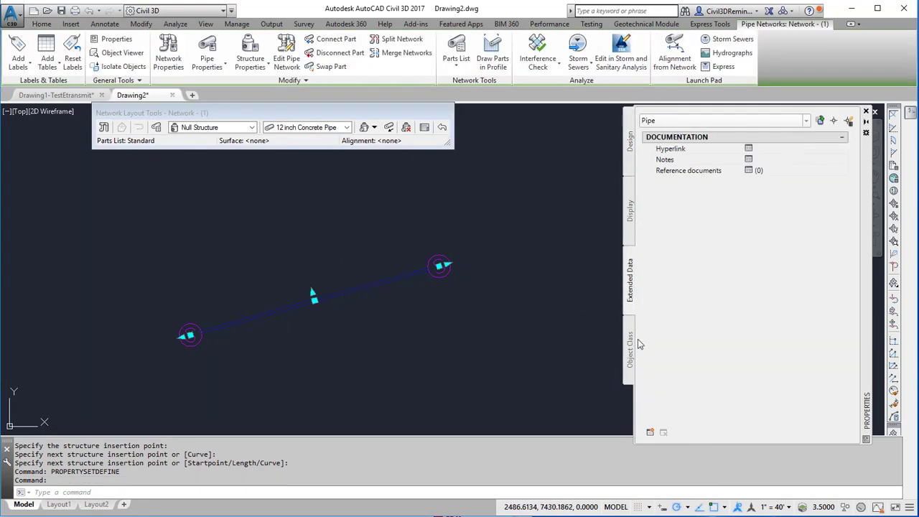
left_click(650, 433)
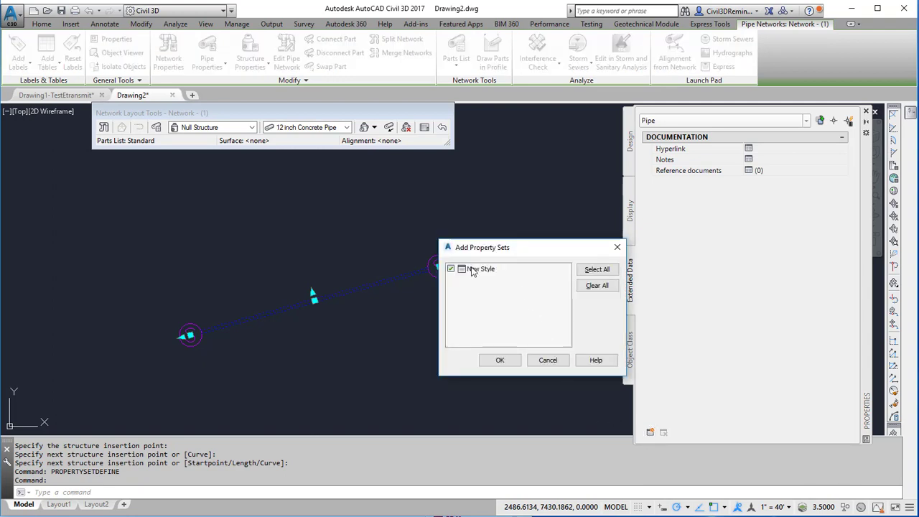
left_click(500, 361)
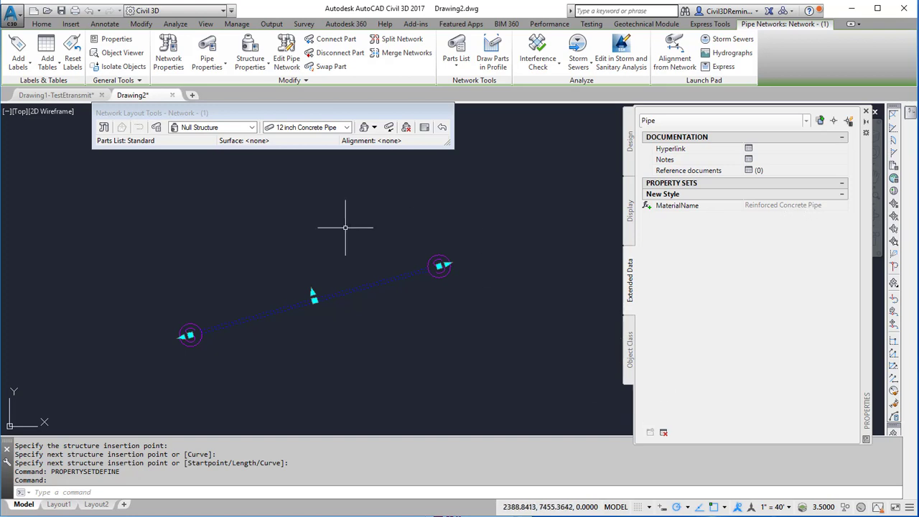
- Clear the partial DEFI entry and start the PROPERTYSETDEFINE command
type("DEFI")
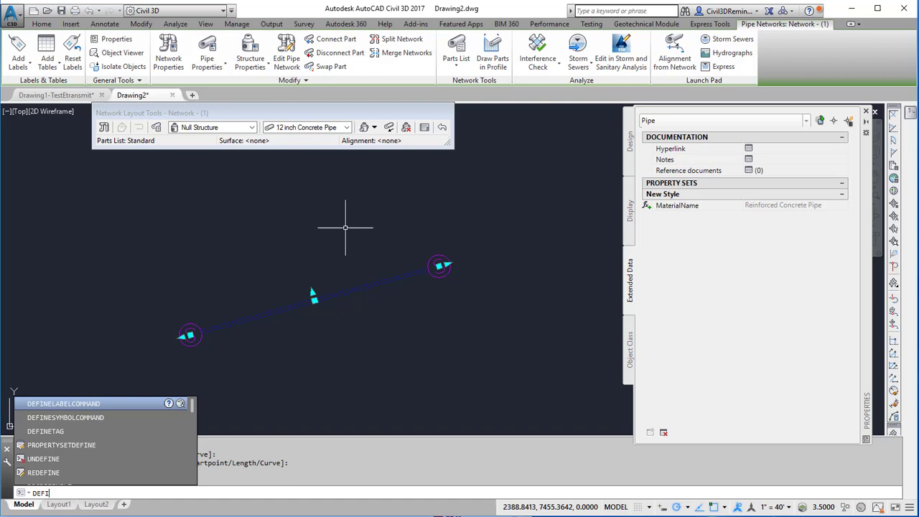
key("Down")
key("Down")
key("Down")
key("Return")
type("propert")
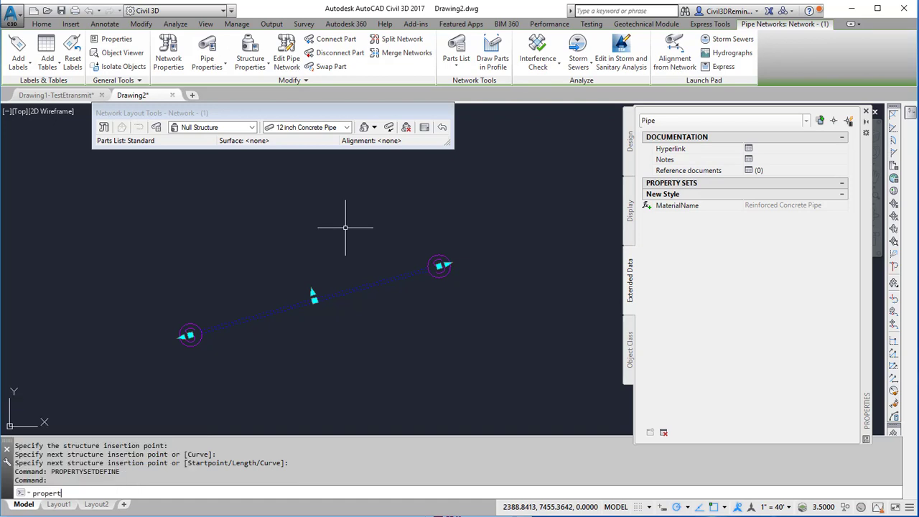
type("y")
key("Return")
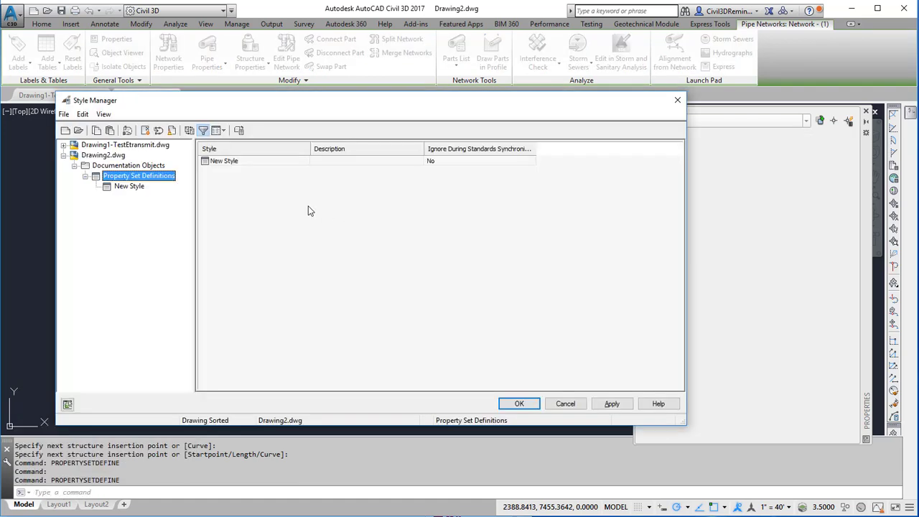
- In New Style, open the MaterialName formula and highlight context number 300, then bring up the blog
left_click(140, 187)
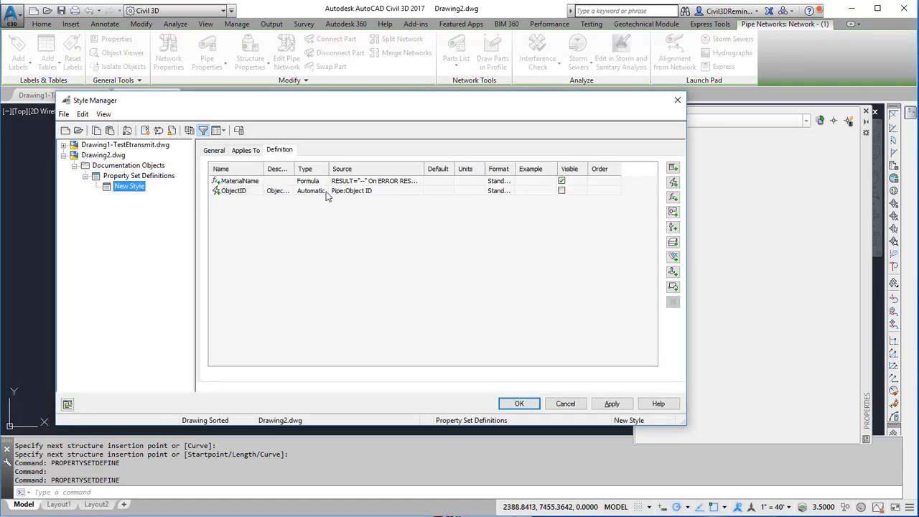
left_click(415, 183)
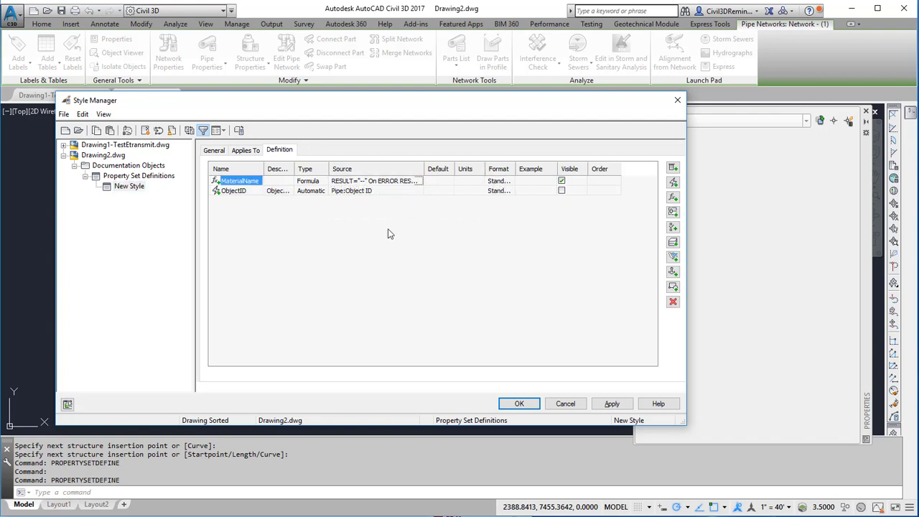
left_click(420, 181)
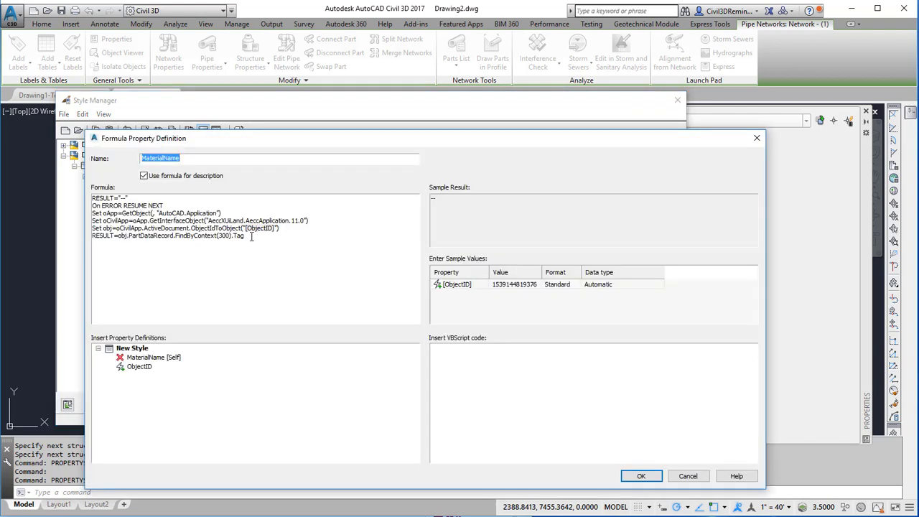
double_click(223, 236)
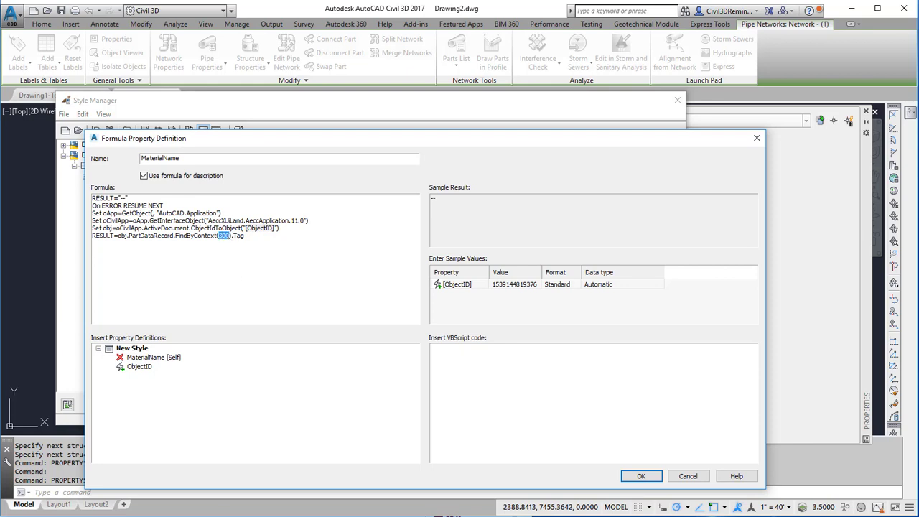
key("alt+Tab")
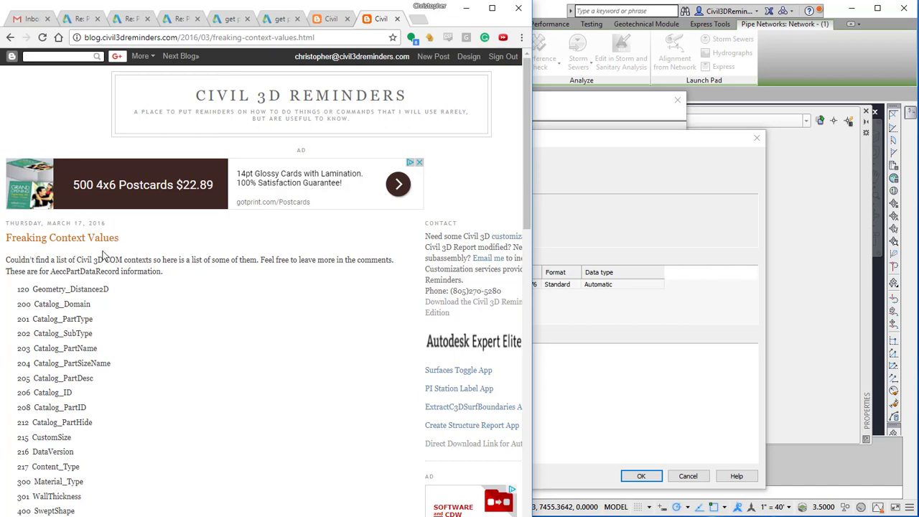
- Find and mark 300 next to Material_Type in the blog's context value list
scroll(141, 277, "down", 1)
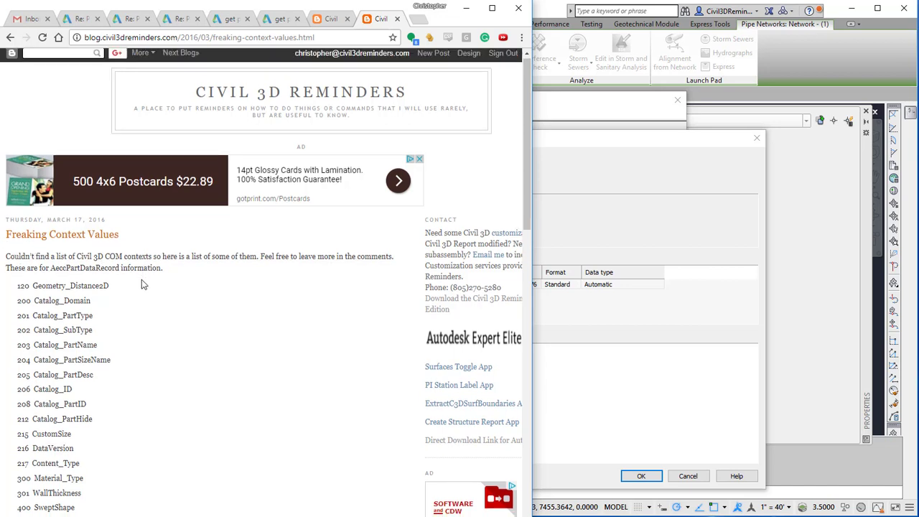
double_click(26, 423)
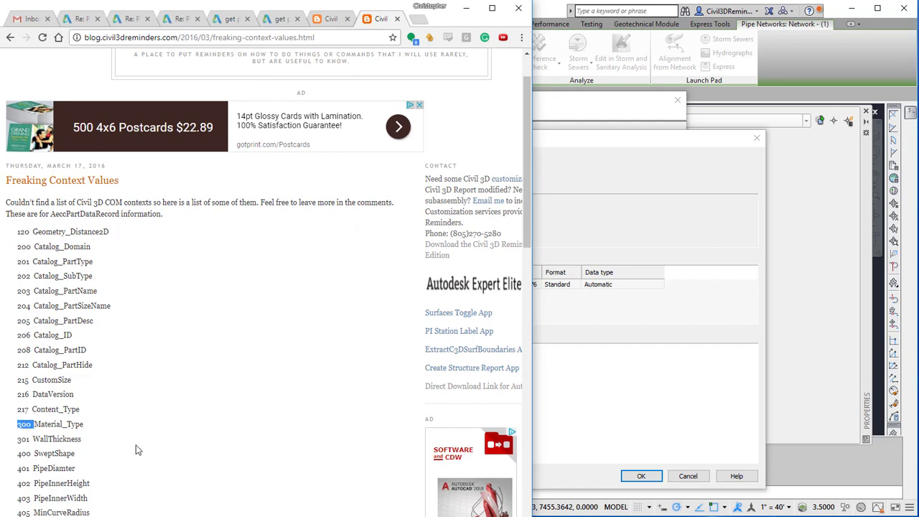
scroll(137, 445, "down", 1)
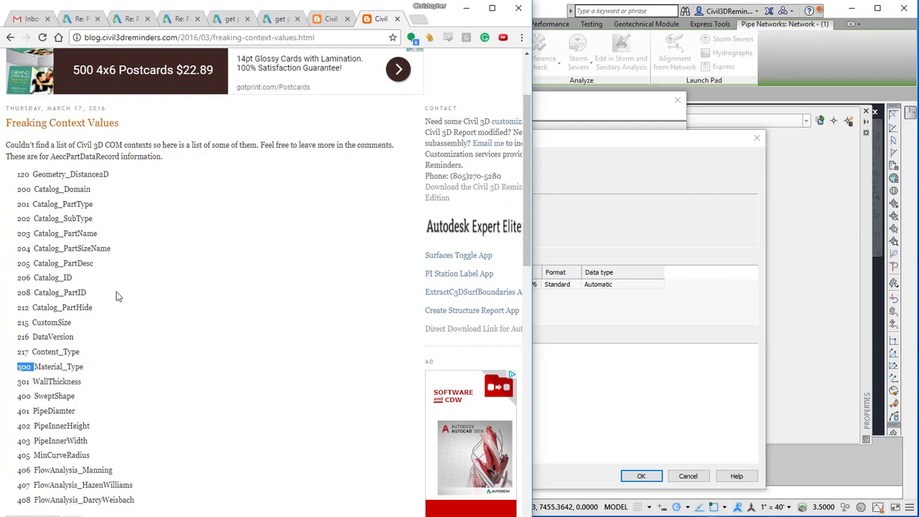
- Return to Civil 3D and close the formula and Style Manager unchanged
left_click(465, 8)
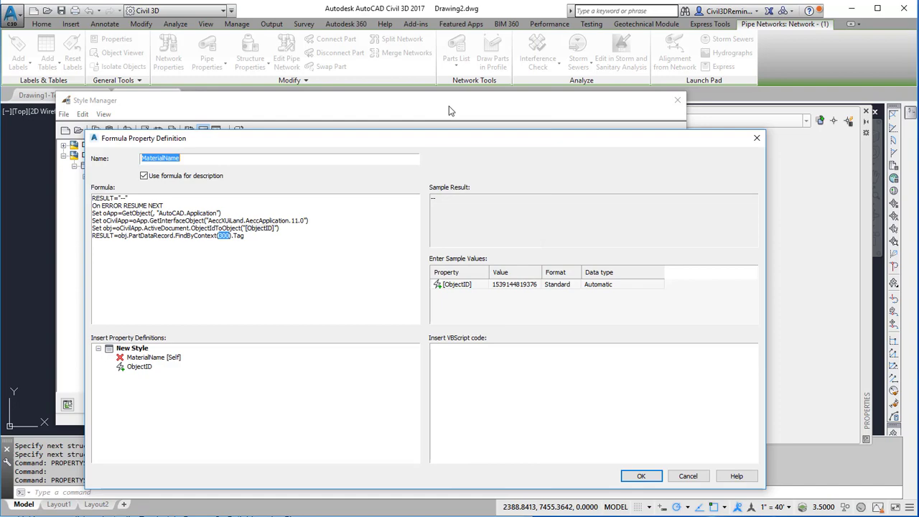
left_click(642, 477)
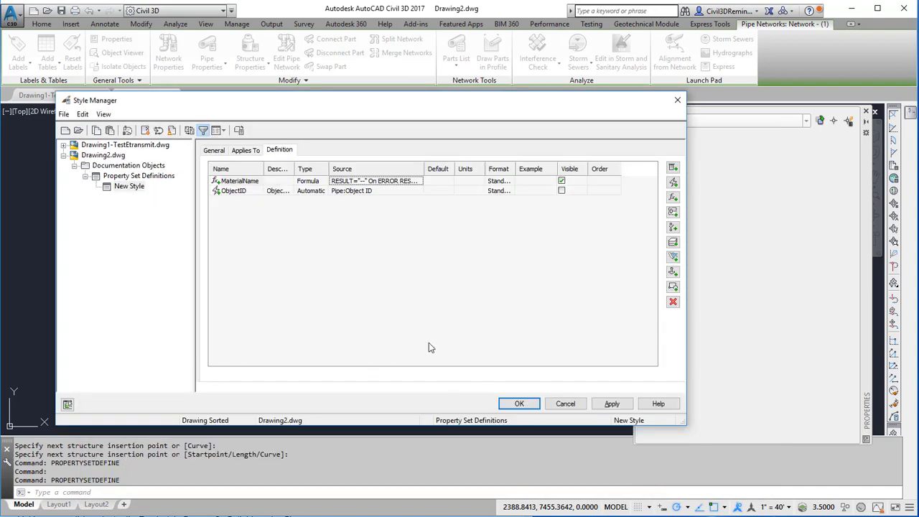
left_click(519, 404)
- Crossing-select the pipe and view MaterialName 'Reinforced Concrete Pipe' in Extended Data
left_click(374, 308)
left_click(340, 287)
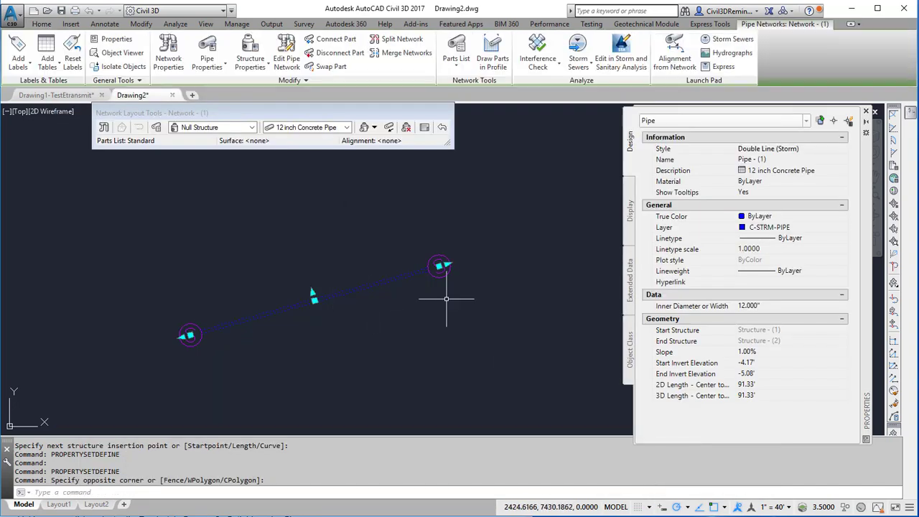
left_click(630, 296)
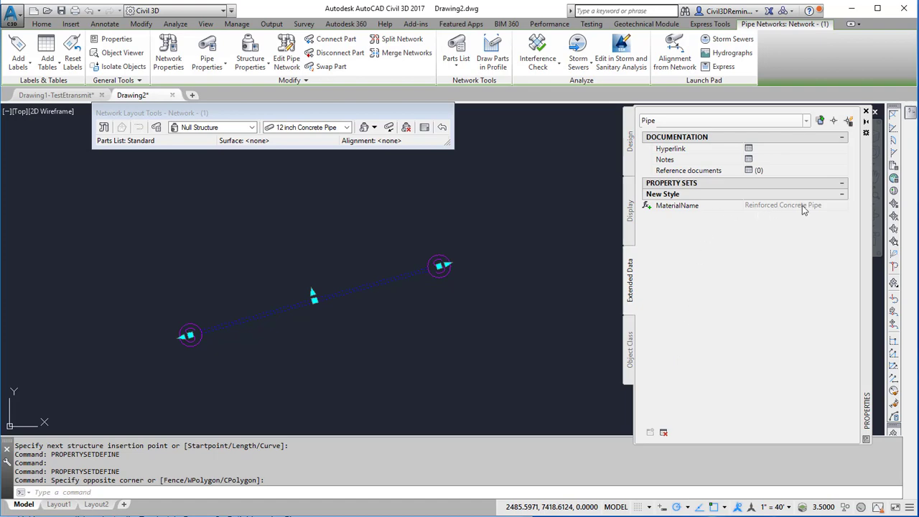